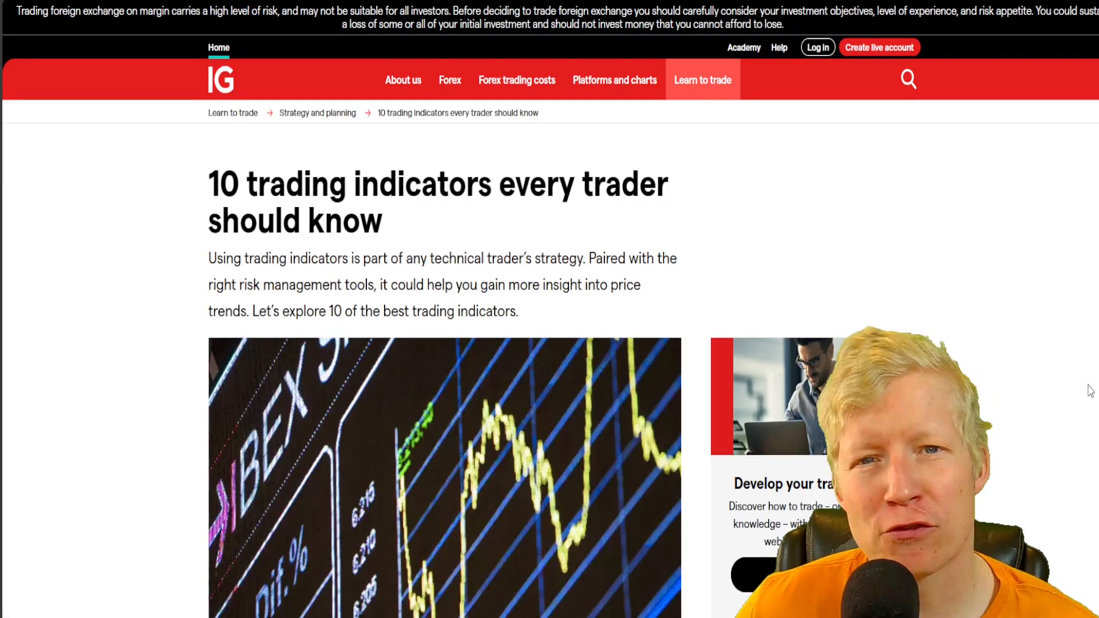
pyautogui.scroll(-2, 1087, 388)
pyautogui.scroll(-5, 1088, 389)
pyautogui.scroll(-1, 1089, 395)
pyautogui.scroll(-2, 1087, 395)
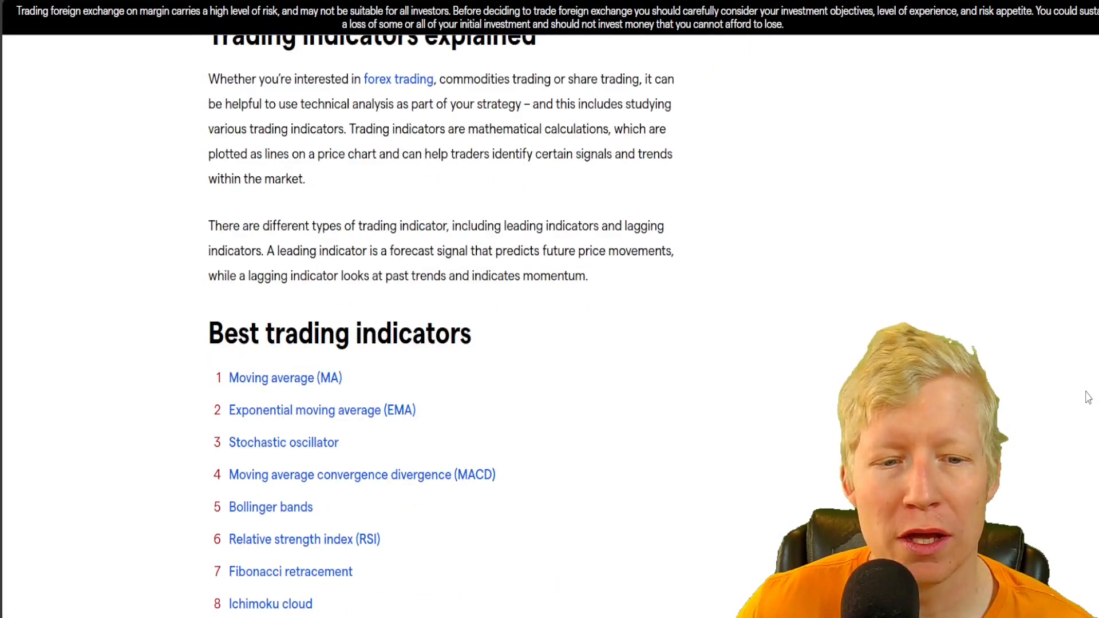
pyautogui.scroll(-2, 516, 358)
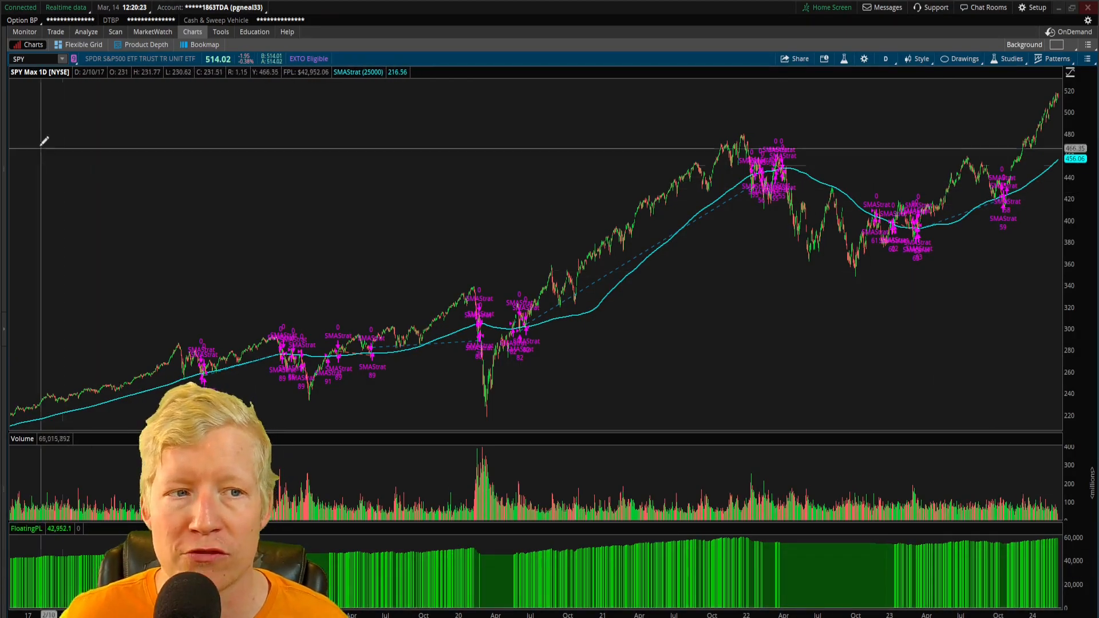
# Load NVDA, then SQ, then AMC on the chart to review the SMAStrat trades
pyautogui.click(24, 58)
pyautogui.write('DA')
pyautogui.press('Return')
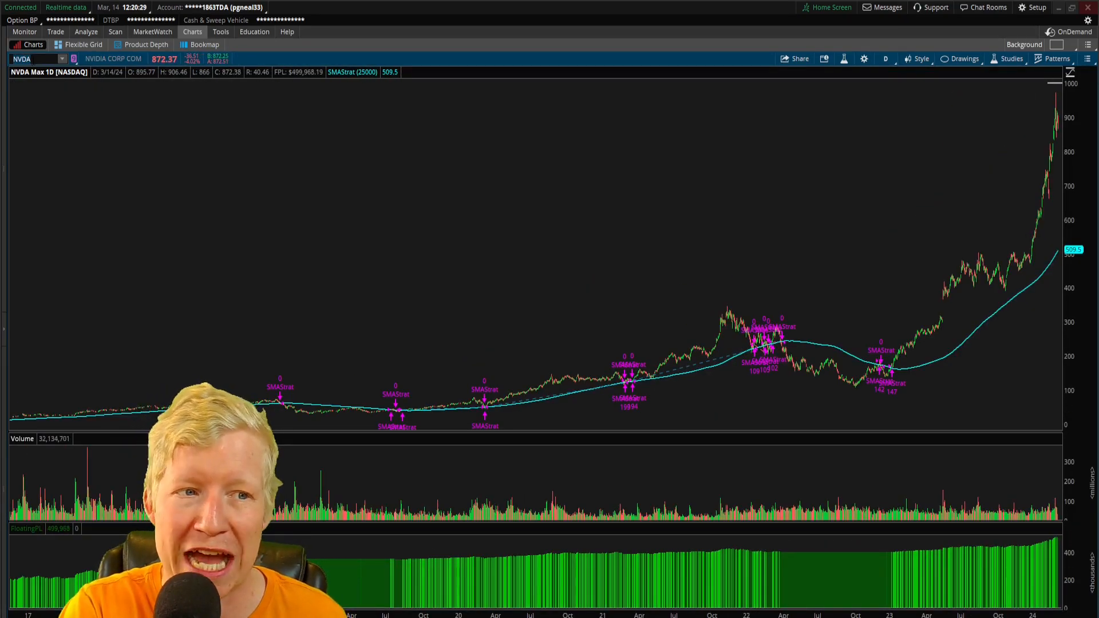
pyautogui.write('SQ')
pyautogui.press('Return')
pyautogui.write('AMC')
pyautogui.press('Return')
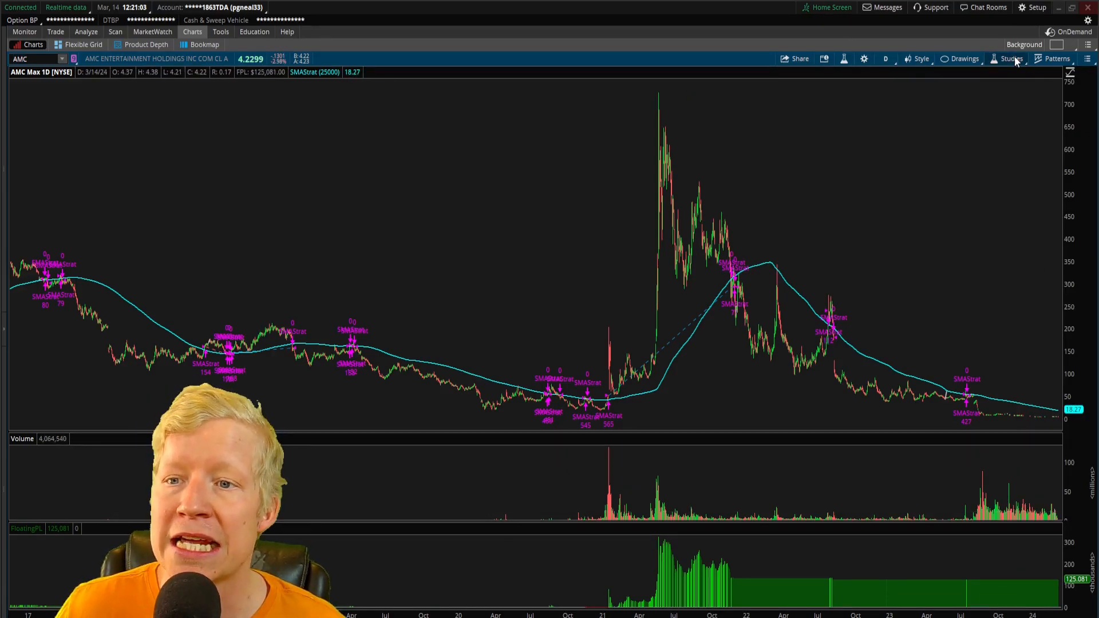
# Bring up the Edit Studies and Strategies dialog and select SMAStrat for editing
pyautogui.click(1008, 59)
pyautogui.click(991, 109)
pyautogui.click(511, 217)
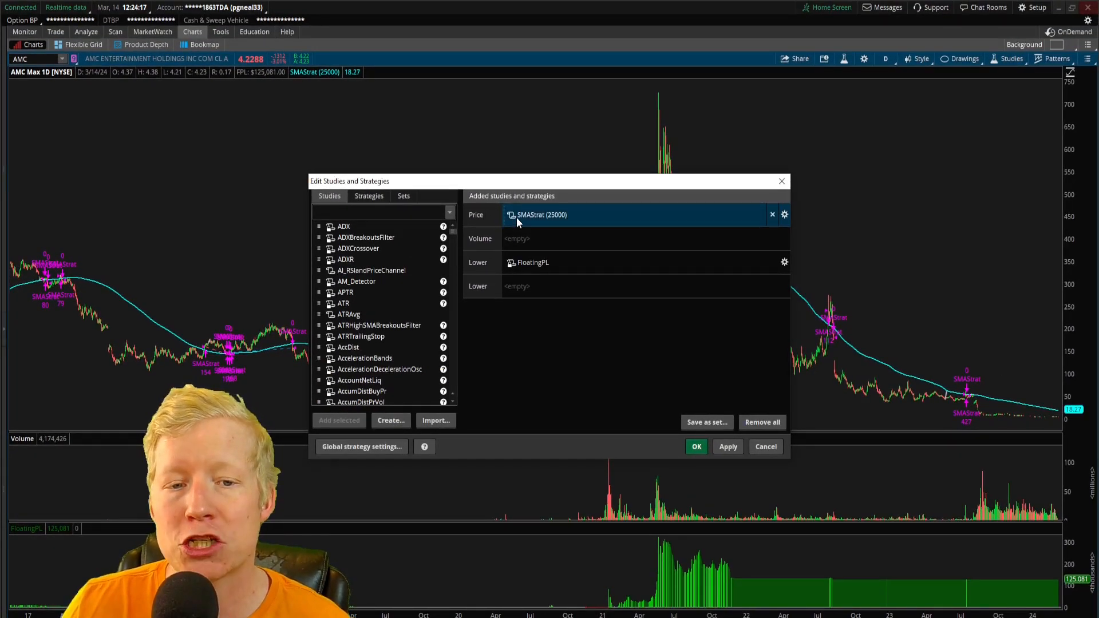
# Add 'Plot SMA = average(close, 200);' below the MA plot in SMAStrat and apply it
pyautogui.click(513, 216)
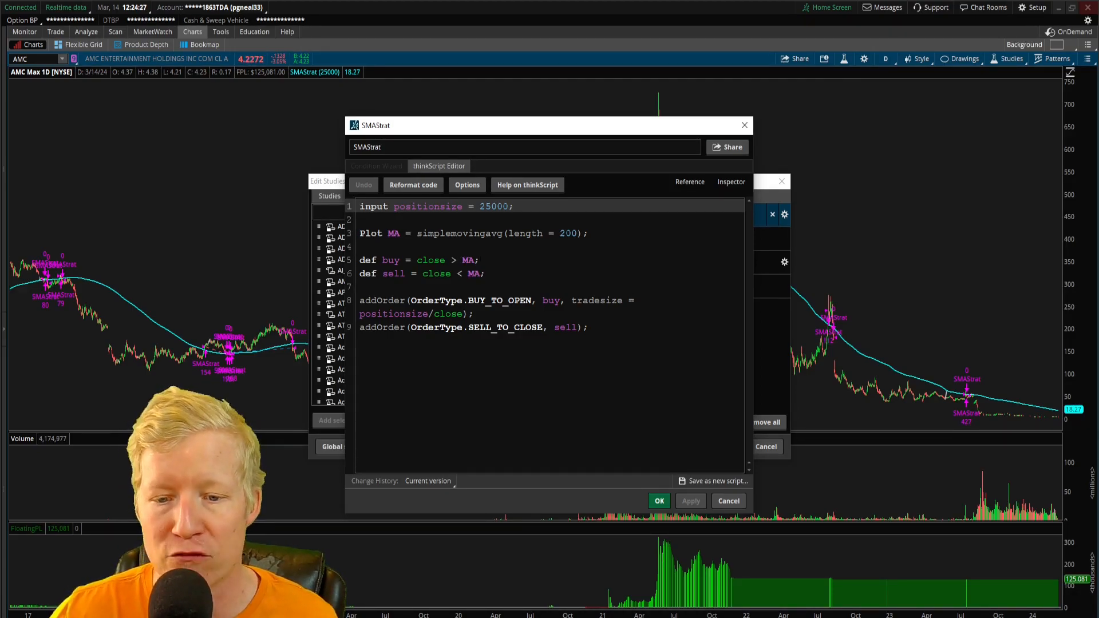
pyautogui.click(727, 500)
pyautogui.doubleClick(511, 214)
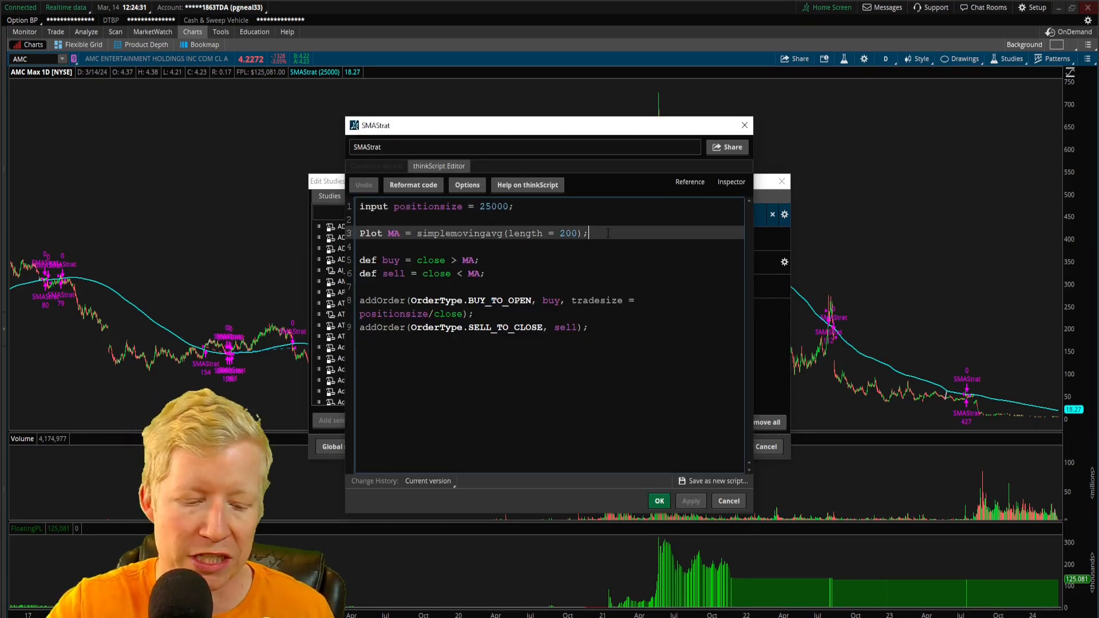
pyautogui.press('Return')
pyautogui.press('Return')
pyautogui.write('Plot')
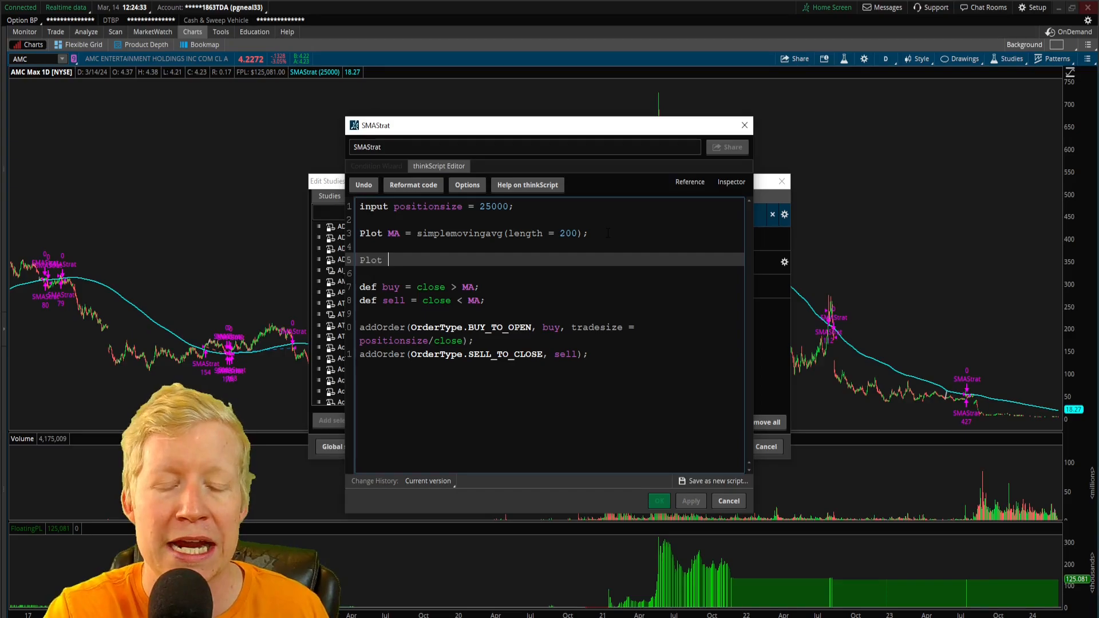
pyautogui.write(' SMA ')
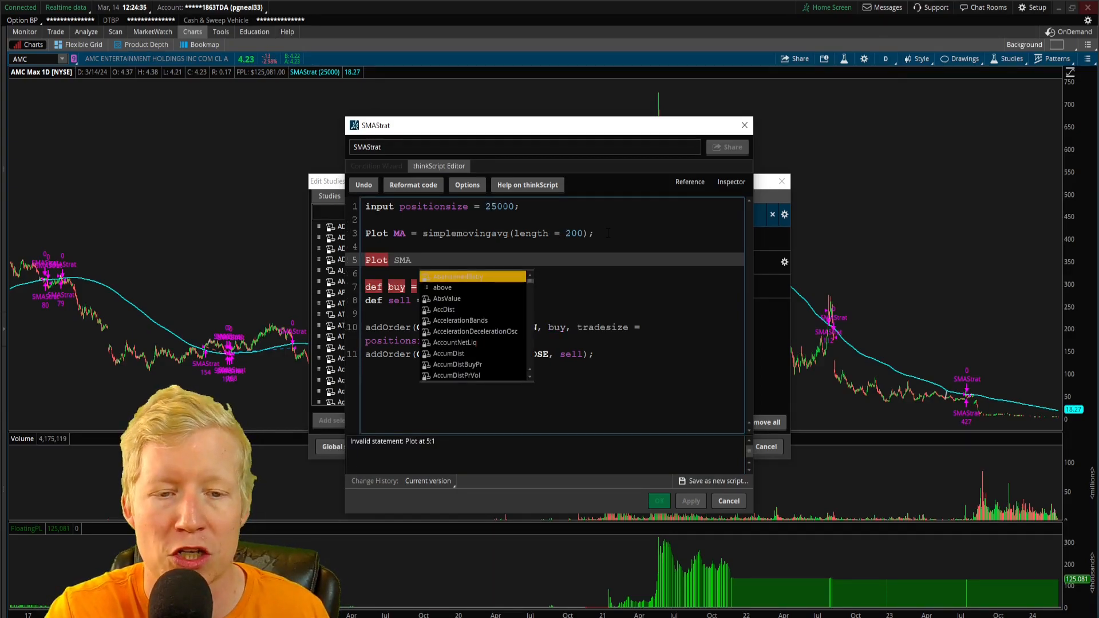
pyautogui.write('= average(close, 200);')
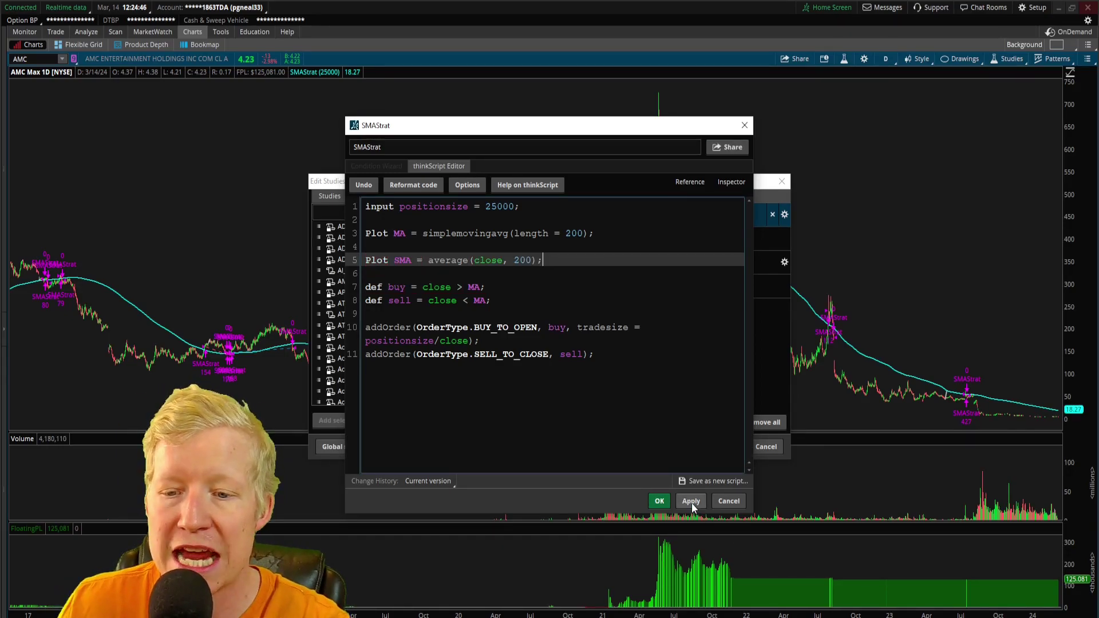
pyautogui.click(692, 502)
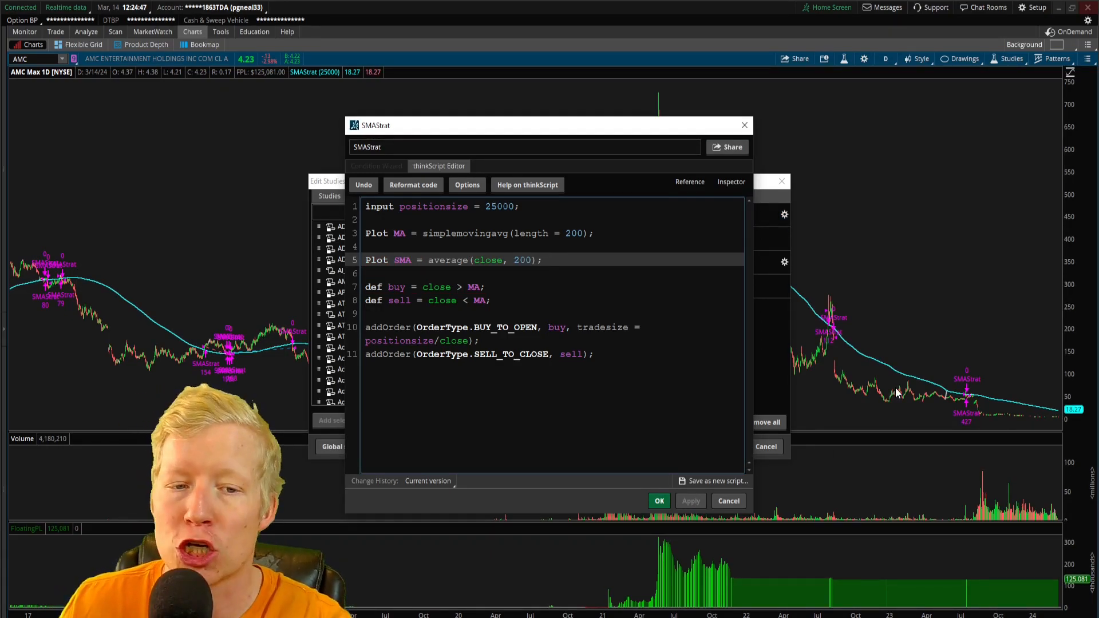
# Comment out the MA plot, change buy and sell to compare close against SMA, and apply
pyautogui.press('Up')
pyautogui.press('Up')
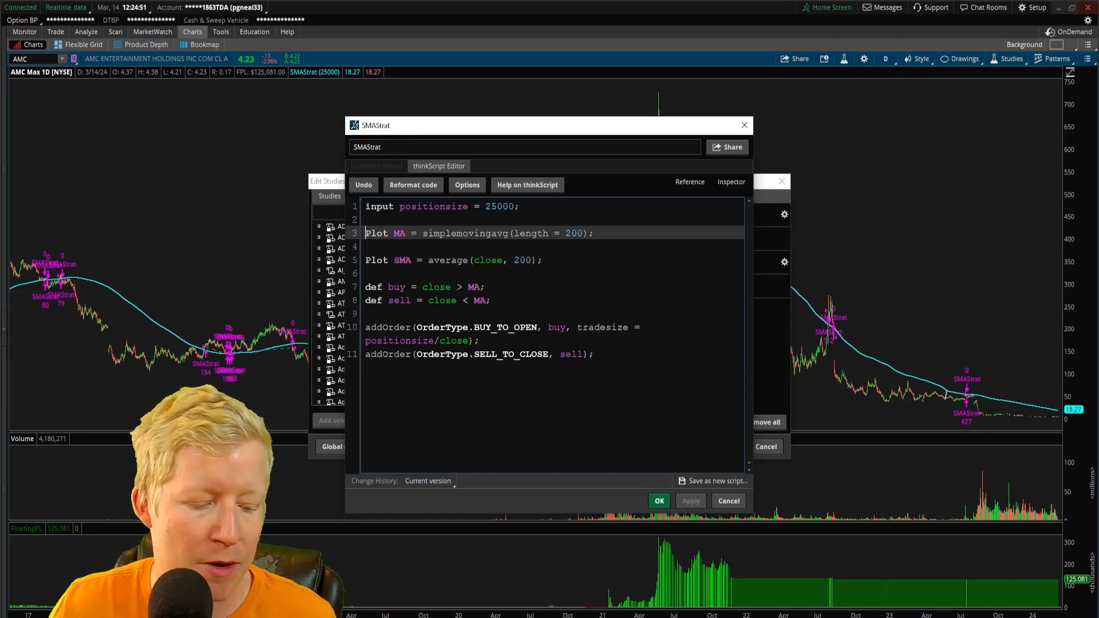
pyautogui.write('#')
pyautogui.click(473, 288)
pyautogui.write('S')
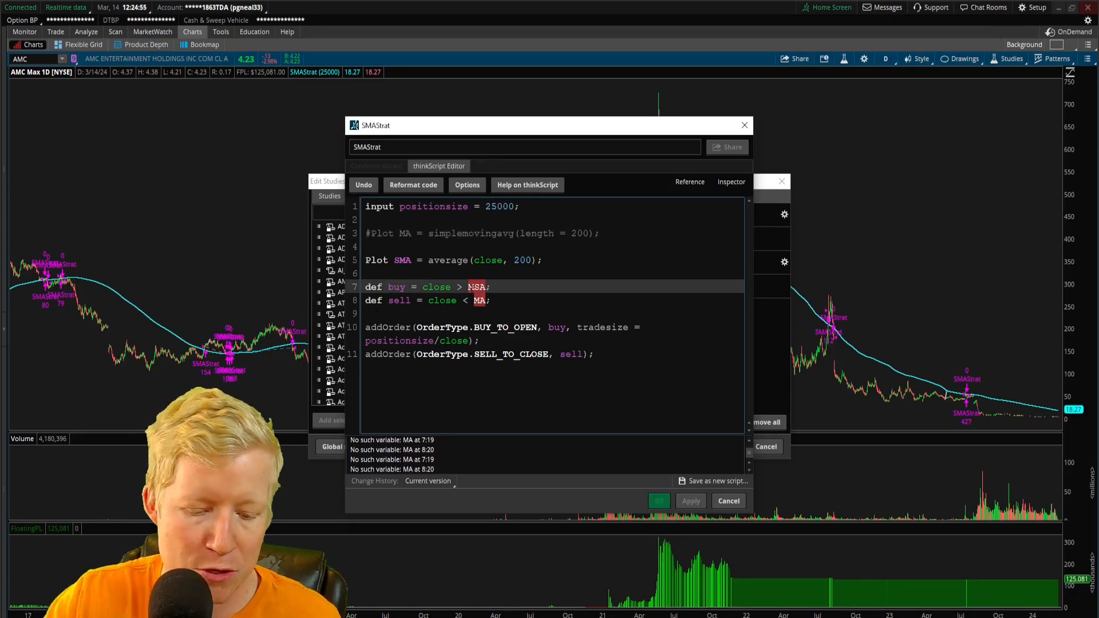
pyautogui.press('BackSpace')
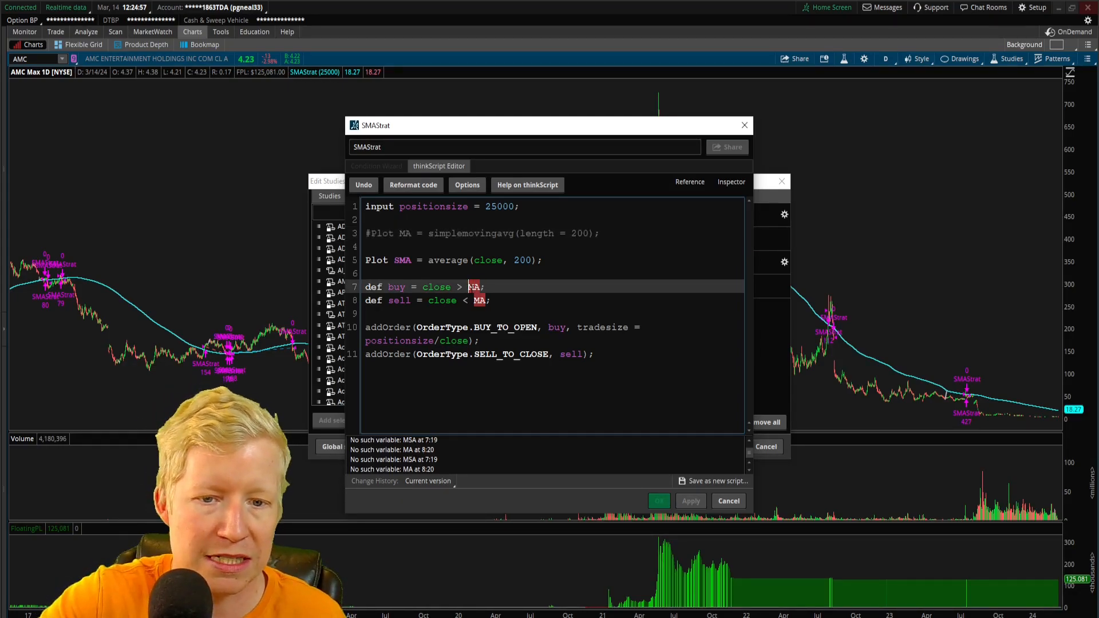
pyautogui.write('S')
pyautogui.press('Escape')
pyautogui.click(474, 300)
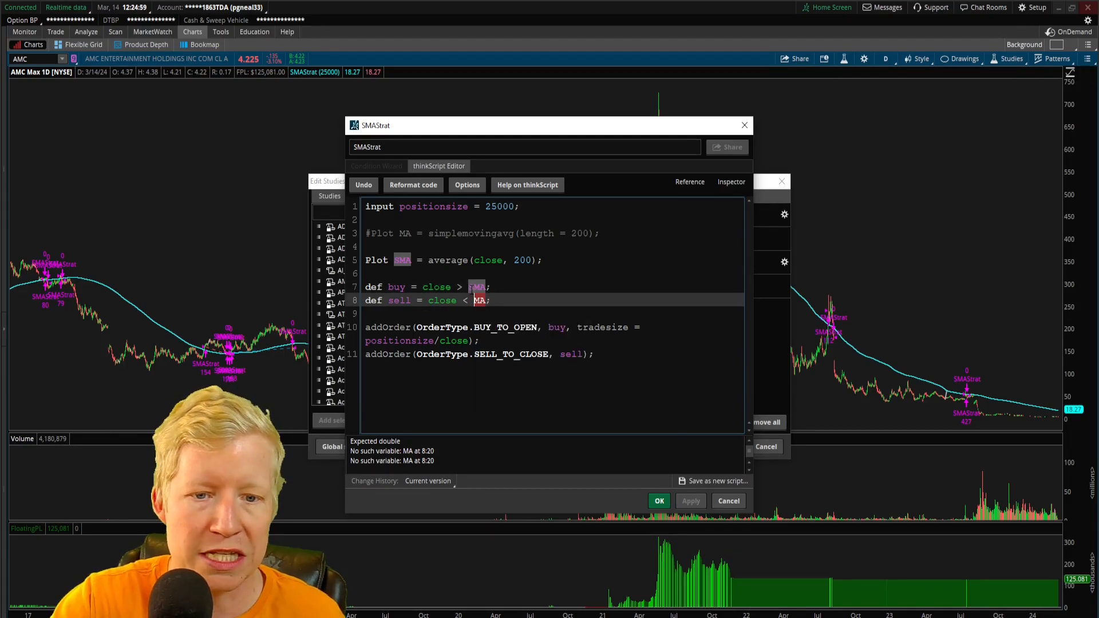
pyautogui.write('S')
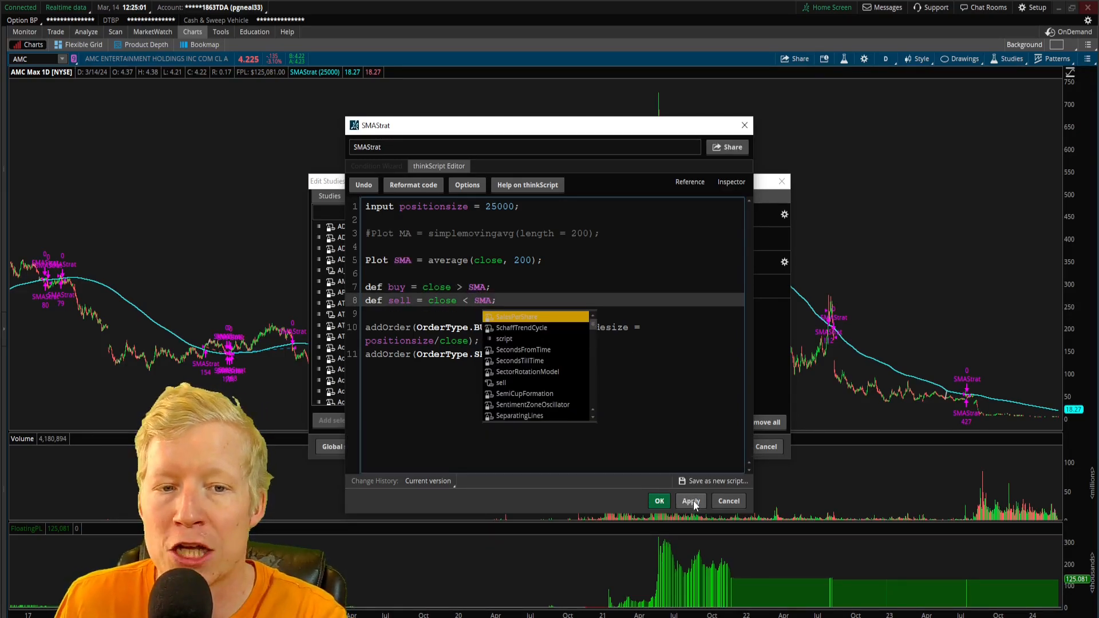
pyautogui.press('Down')
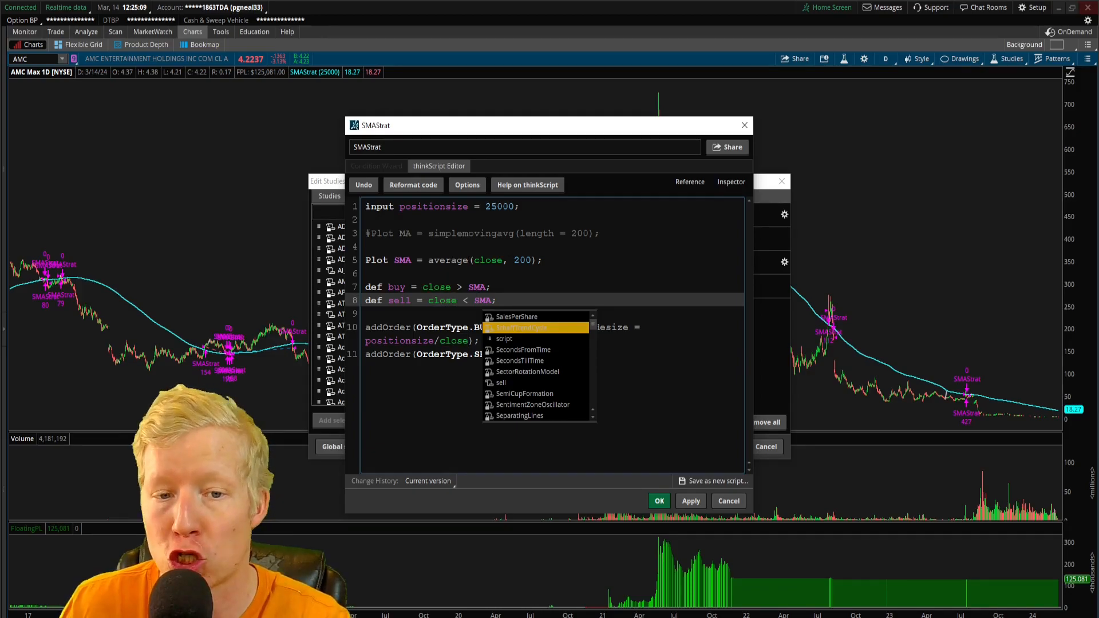
pyautogui.click(688, 502)
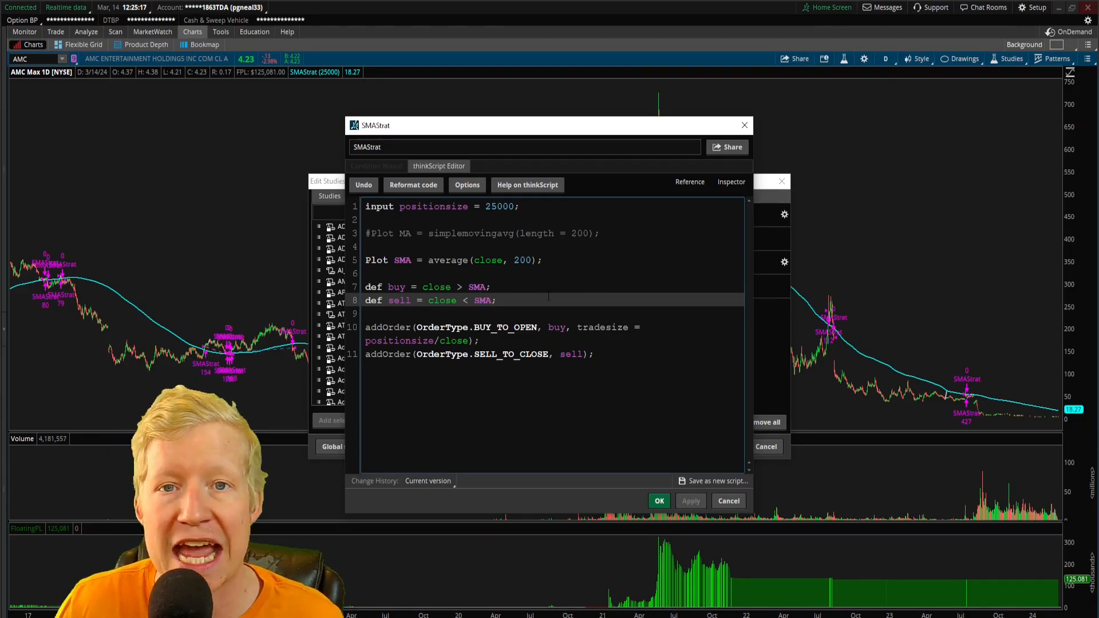
pyautogui.doubleClick(442, 300)
pyautogui.click(477, 300)
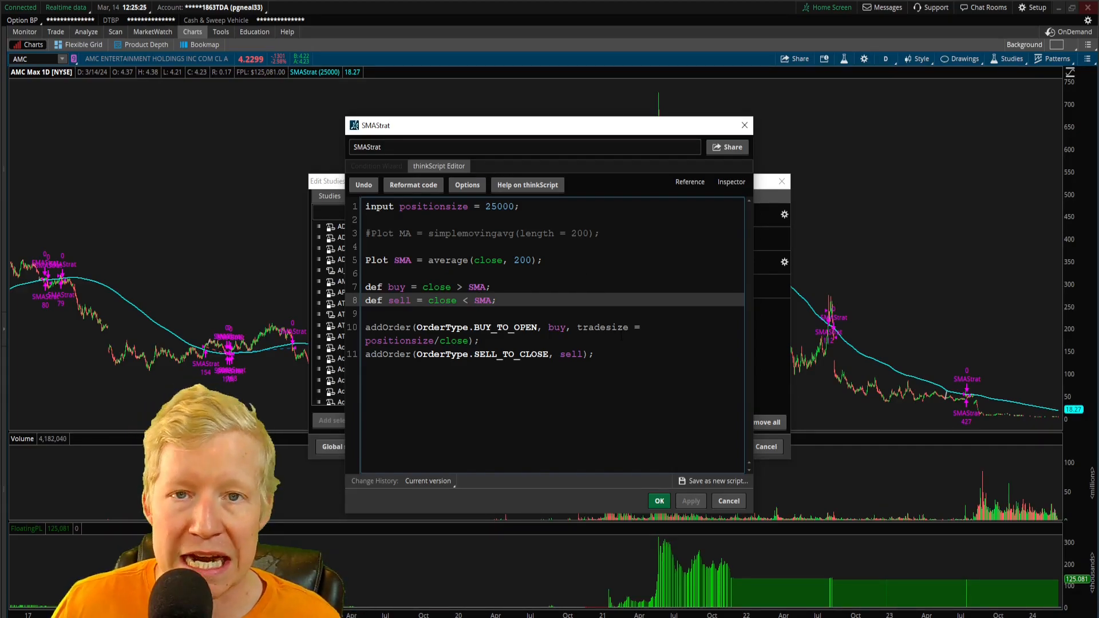
# Insert a 'Plot EMA = MovAvgExponential(...)' line after the MA plot and apply it
pyautogui.click(613, 231)
pyautogui.press('Return')
pyautogui.press('Return')
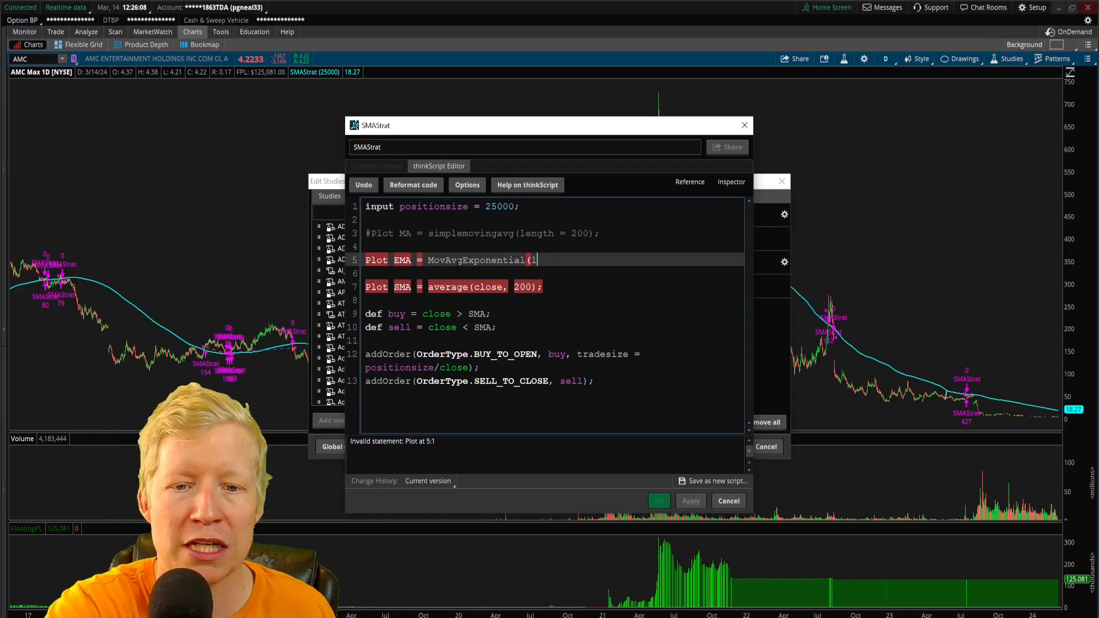
pyautogui.click(695, 501)
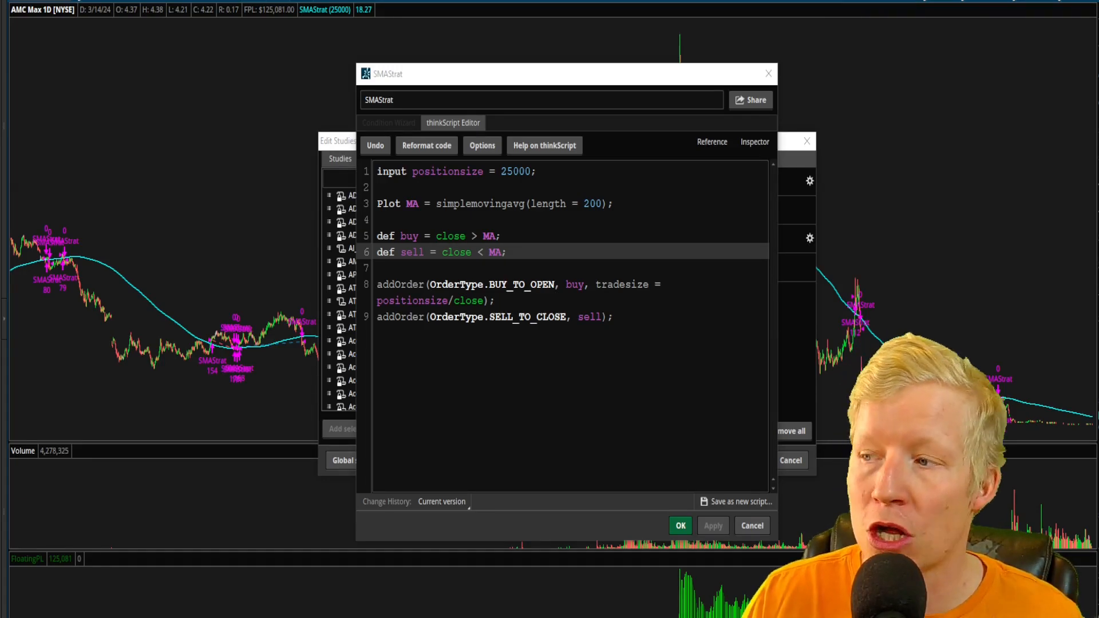
# Add 'Plot MA2 = simplemovingavg(length = 100);' as line 4 and apply it to the chart
pyautogui.click(639, 203)
pyautogui.press('Return')
pyautogui.write('Plot MA2 = ')
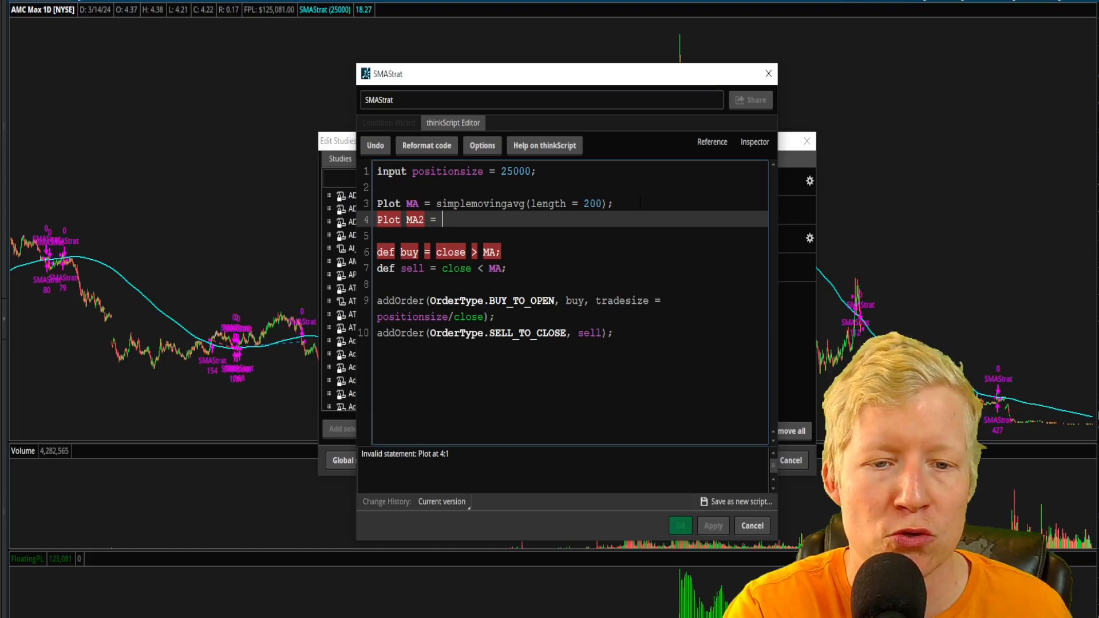
pyautogui.write('simplemovi')
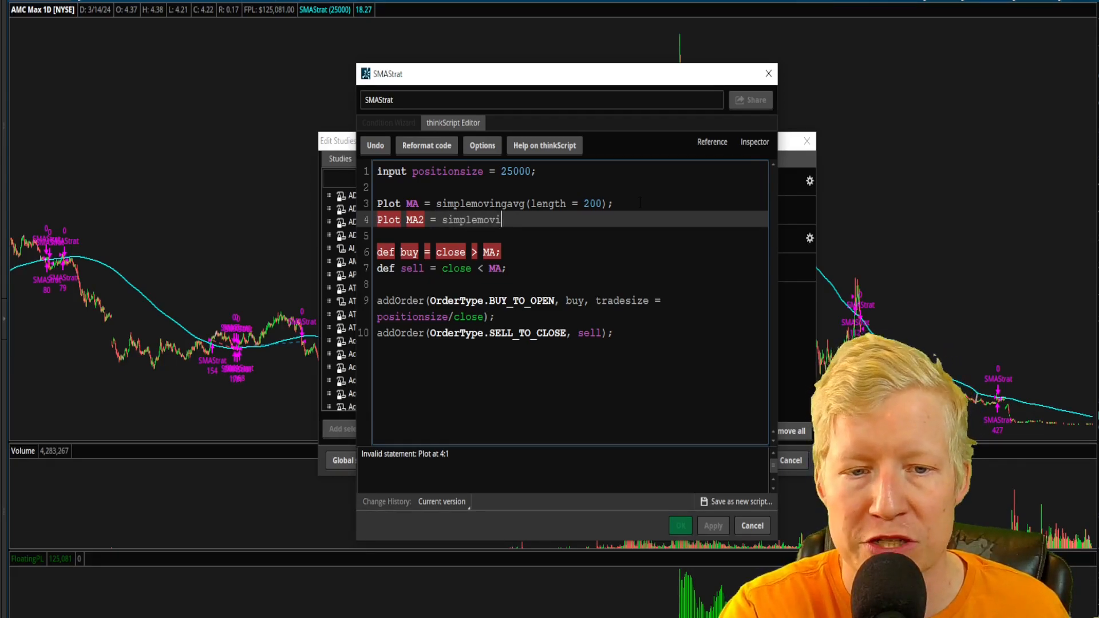
pyautogui.write('ngavg(length =')
pyautogui.press('BackSpace')
pyautogui.press('BackSpace')
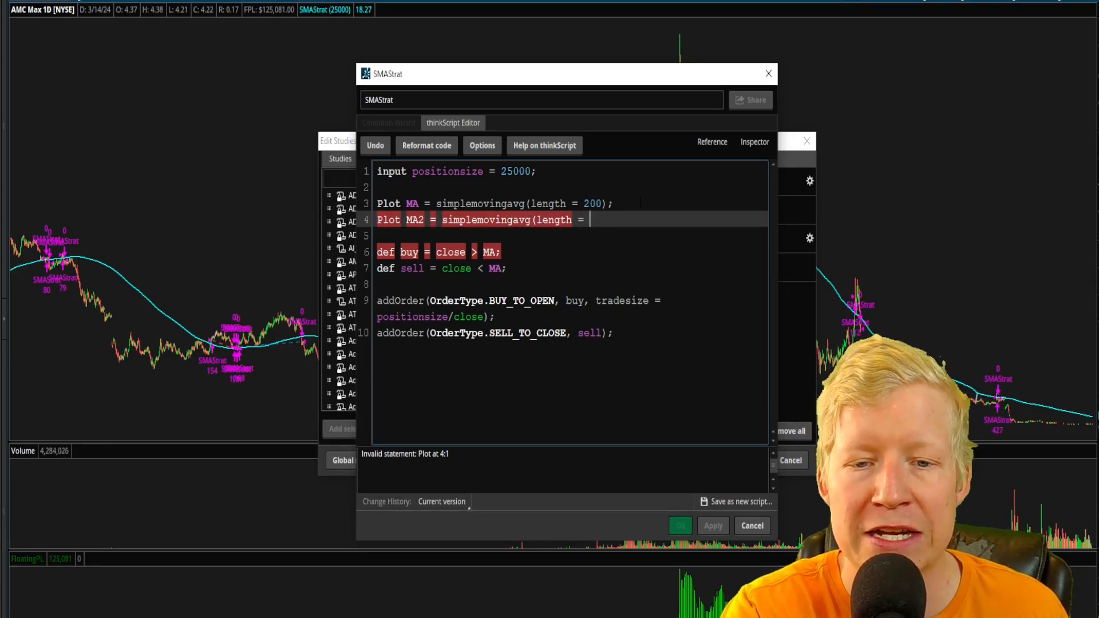
pyautogui.write('100);')
pyautogui.press('Down')
pyautogui.press('Down')
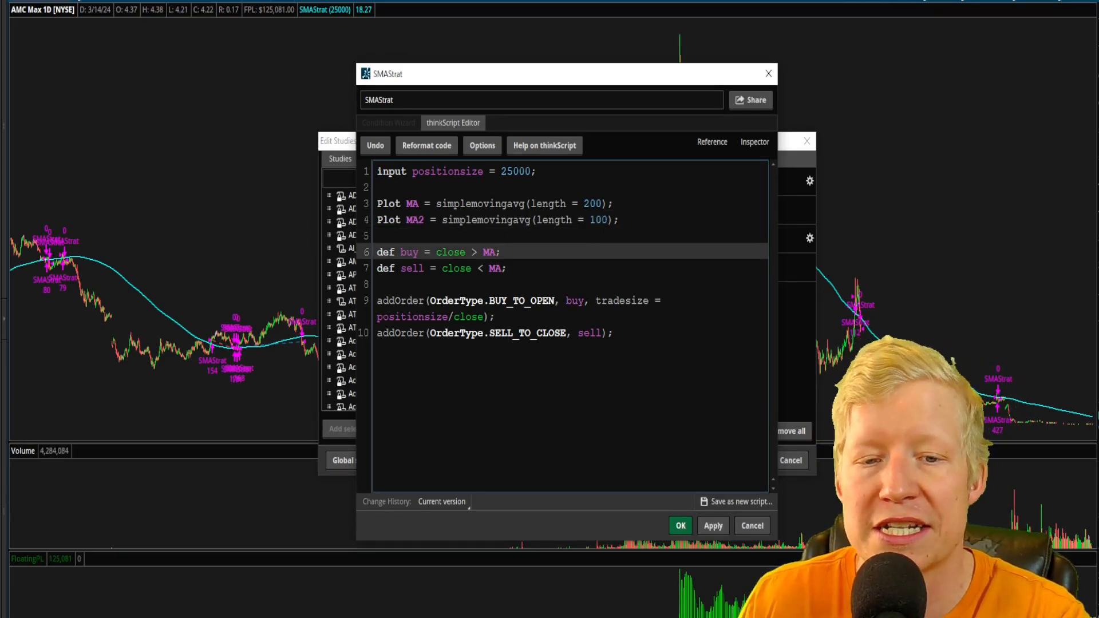
pyautogui.click(709, 527)
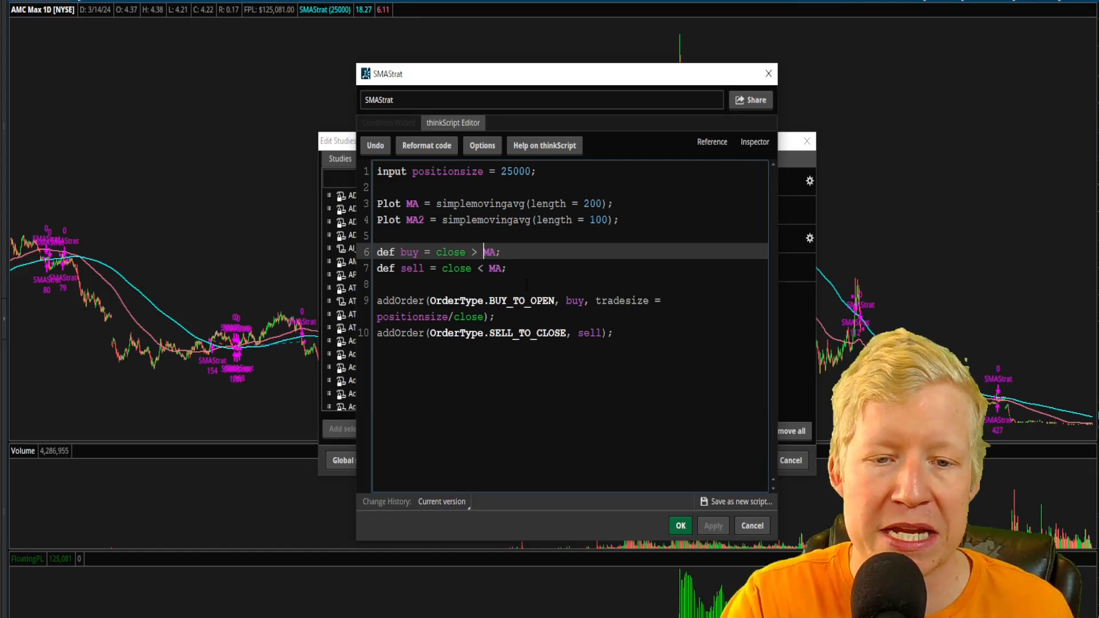
# Rewrite the rules as buy = MA2 > MA and sell = MA2 < MA, then apply
pyautogui.click(462, 251)
pyautogui.press('BackSpace')
pyautogui.press('BackSpace')
pyautogui.press('BackSpace')
pyautogui.write('MA2')
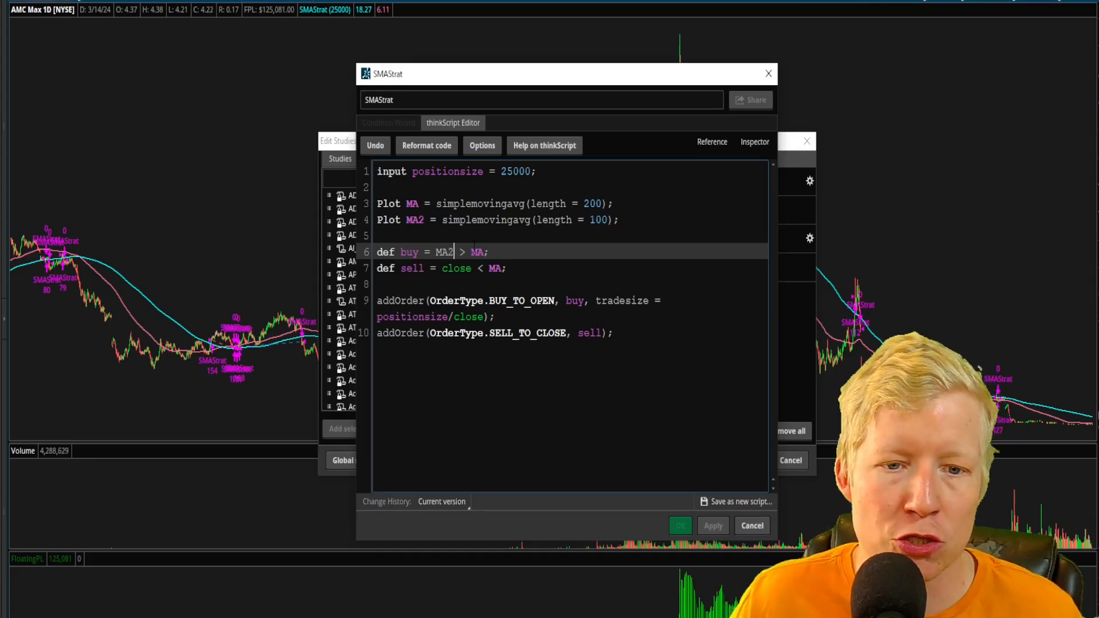
pyautogui.click(477, 268)
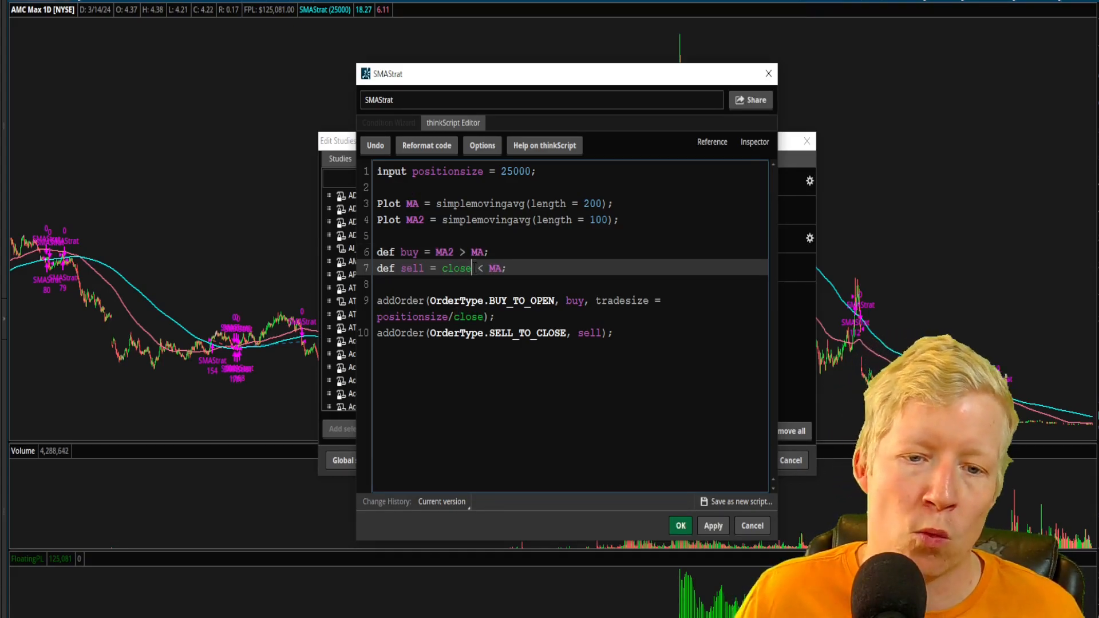
pyautogui.press('BackSpace')
pyautogui.press('BackSpace')
pyautogui.write('MA2')
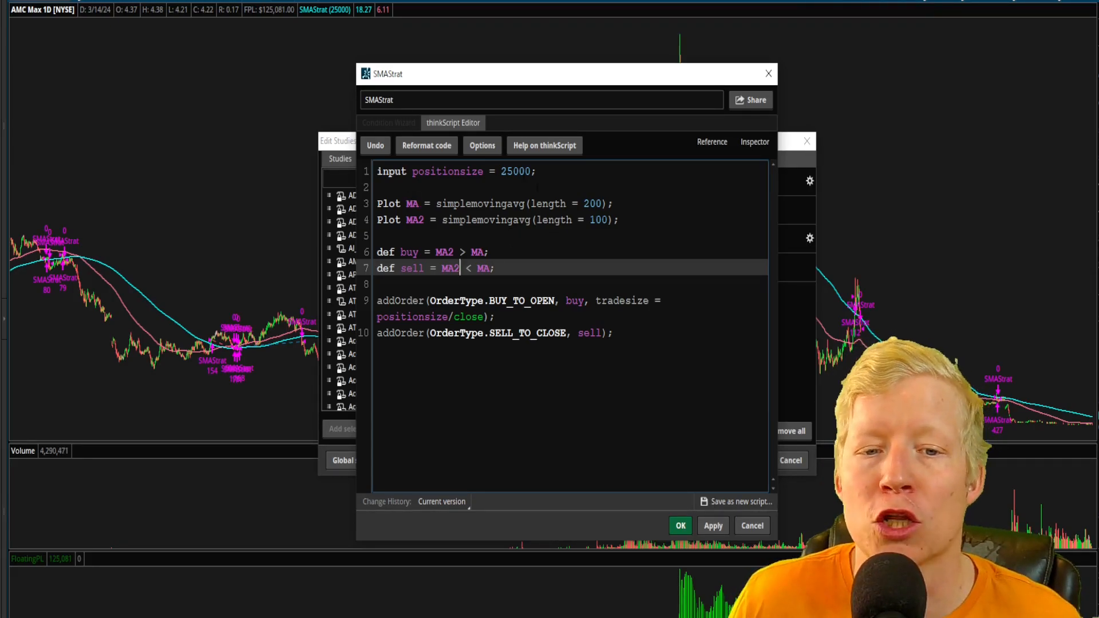
pyautogui.click(715, 526)
# Confirm the strategy code, close Edit Studies, and dismiss a briefly opened symbol lookup
pyautogui.click(681, 525)
pyautogui.click(719, 460)
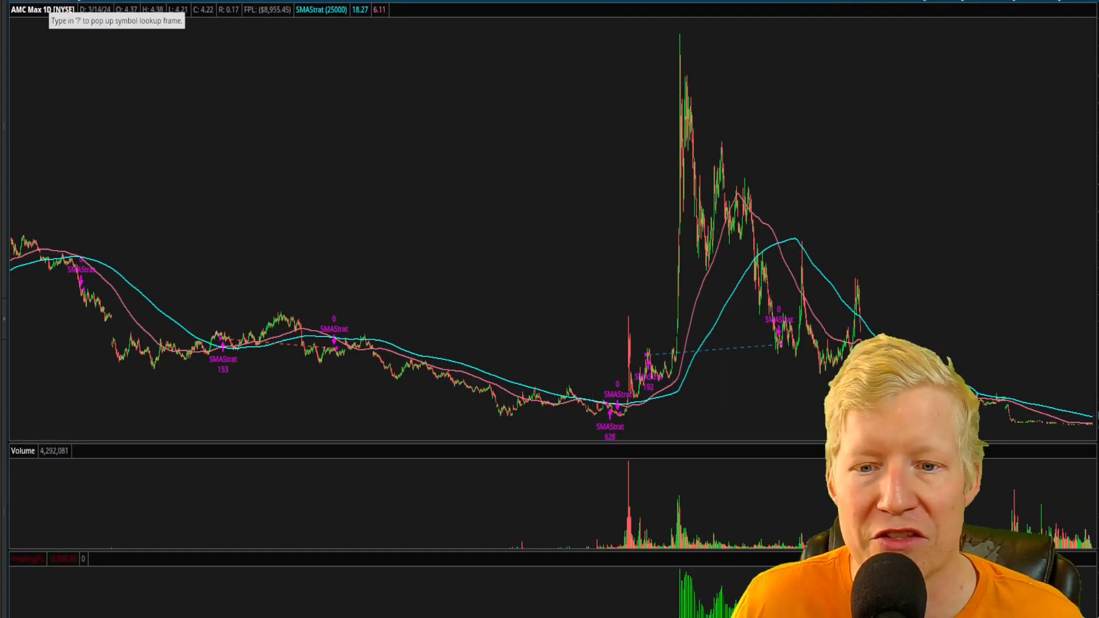
pyautogui.click(26, 10)
pyautogui.press('Escape')
pyautogui.write('SPY')
# Load the SPY chart to review the crossover strategy's backtest trades
pyautogui.press('Return')
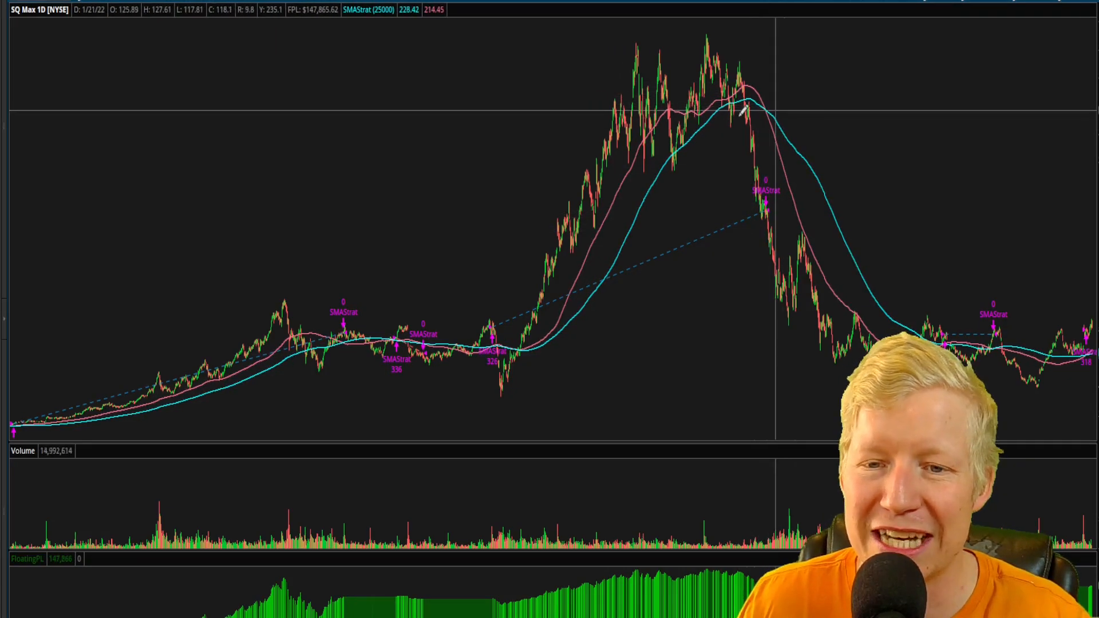
# Change SMAStrat's MA length from 200 to 100 and adjust the MA2 length, apply and close the editors
pyautogui.click(1046, 4)
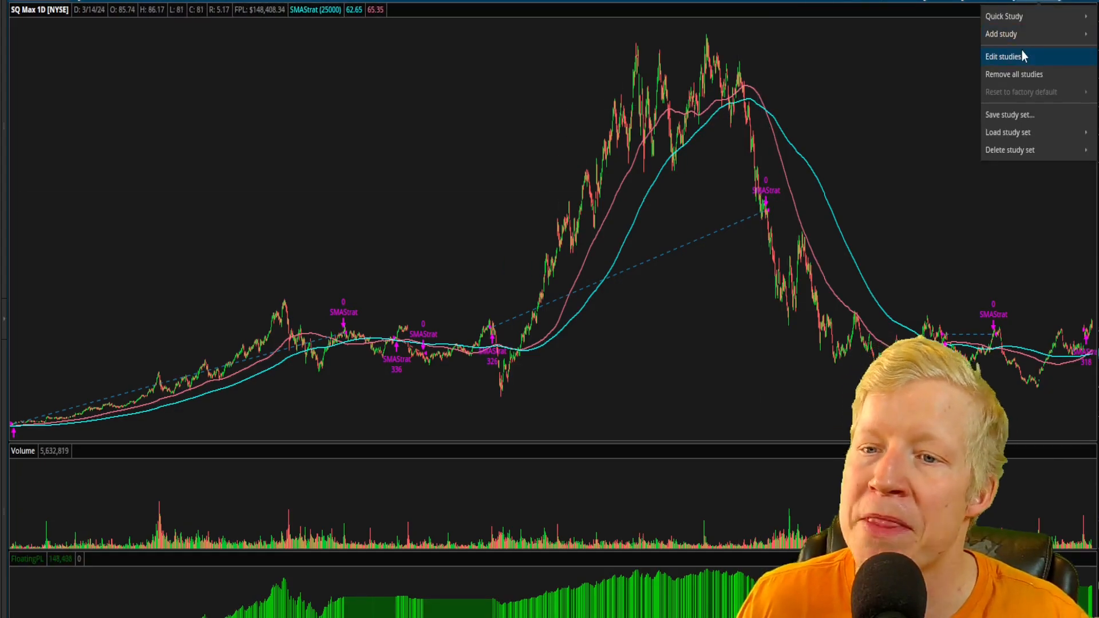
pyautogui.click(994, 52)
pyautogui.click(528, 182)
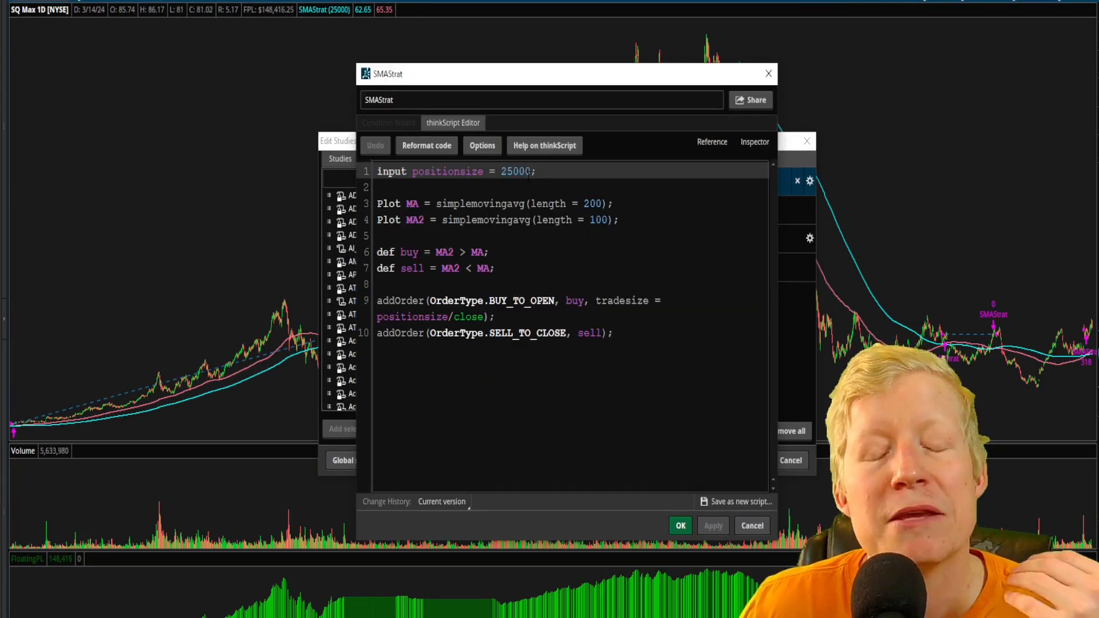
pyautogui.click(589, 204)
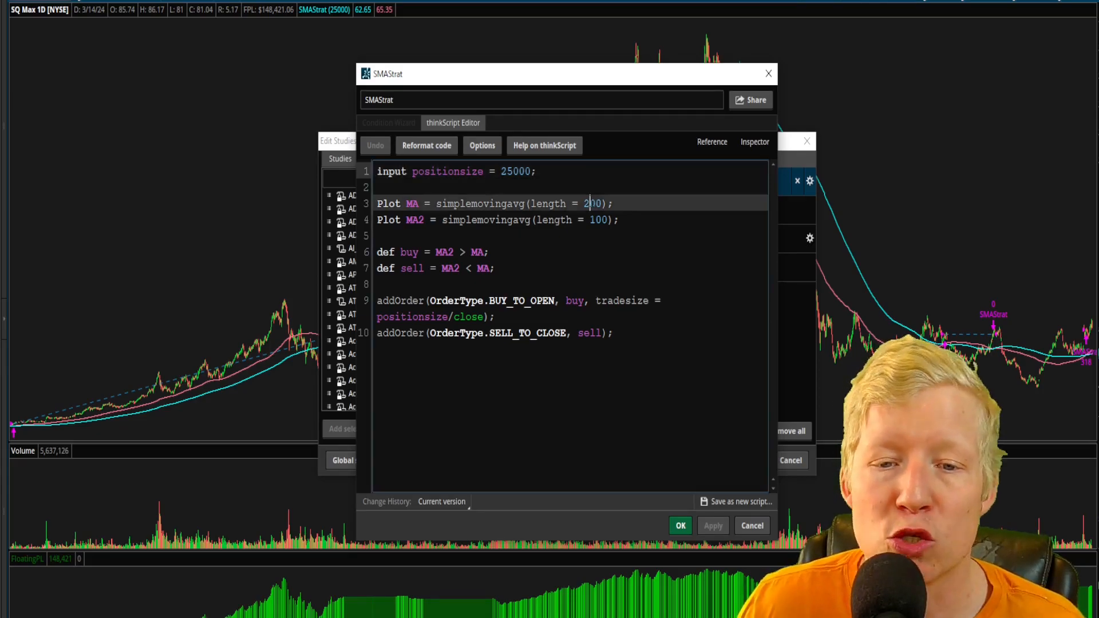
pyautogui.press('BackSpace')
pyautogui.write('1')
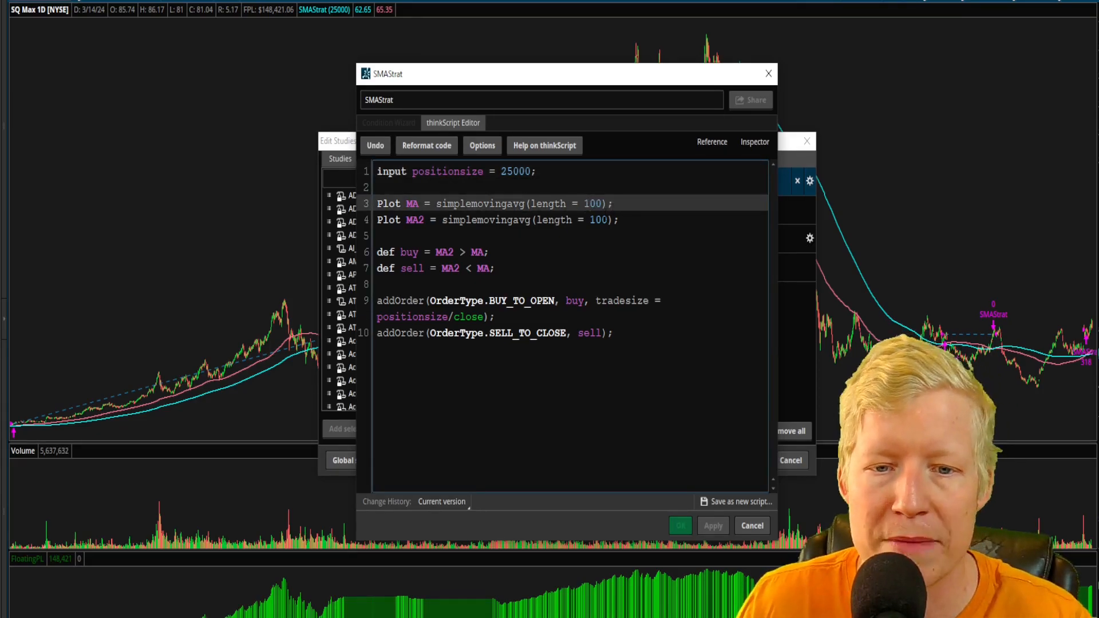
pyautogui.click(595, 221)
pyautogui.press('BackSpace')
pyautogui.click(713, 526)
pyautogui.click(682, 526)
pyautogui.click(720, 460)
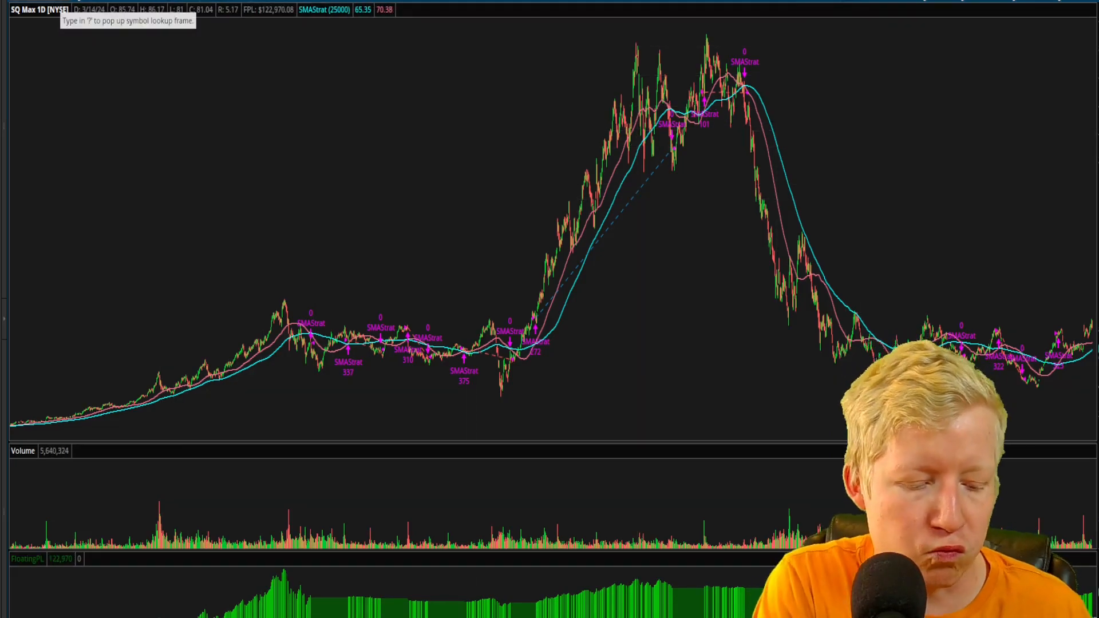
# Load SPY and then AMC to review the backtest with the shortened averages
pyautogui.click(39, 9)
pyautogui.write('SPY')
pyautogui.press('Return')
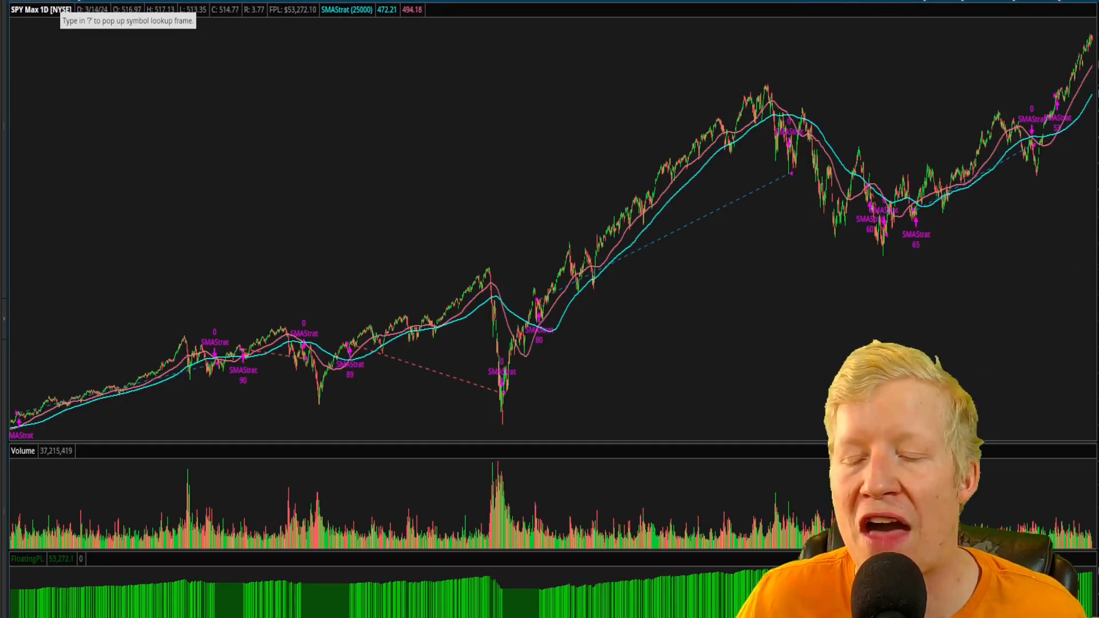
pyautogui.press('Down')
pyautogui.press('Down')
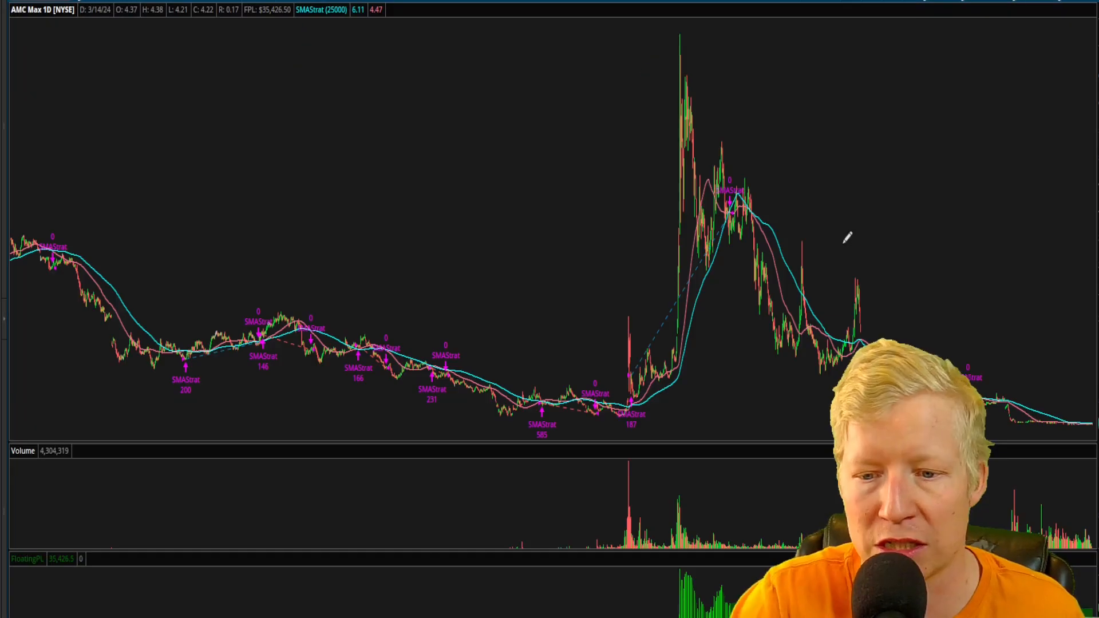
# View the SMAStrat strategy's thinkScript code with its 100/50-period averages via Edit studies, closing and reopening it
pyautogui.click(1013, 7)
pyautogui.click(1016, 67)
pyautogui.click(528, 182)
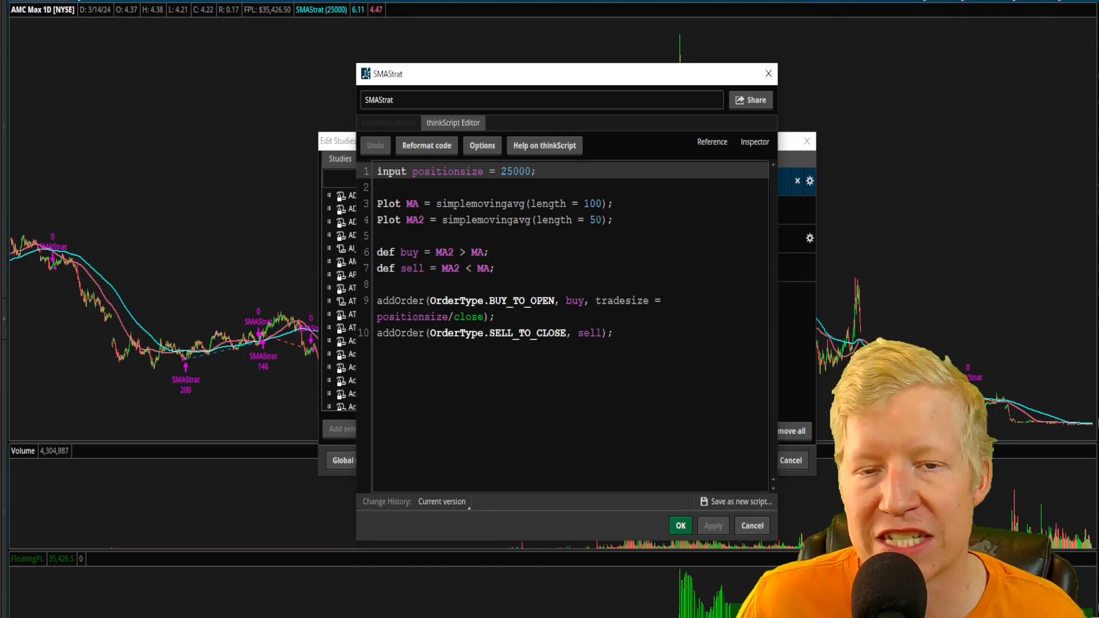
pyautogui.click(680, 526)
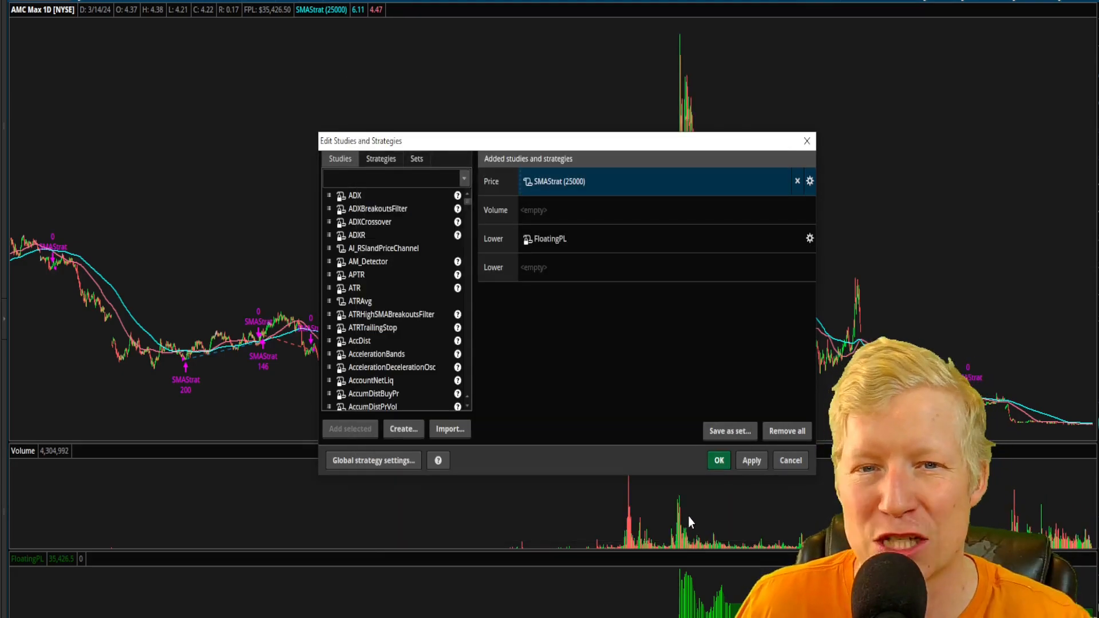
pyautogui.doubleClick(528, 192)
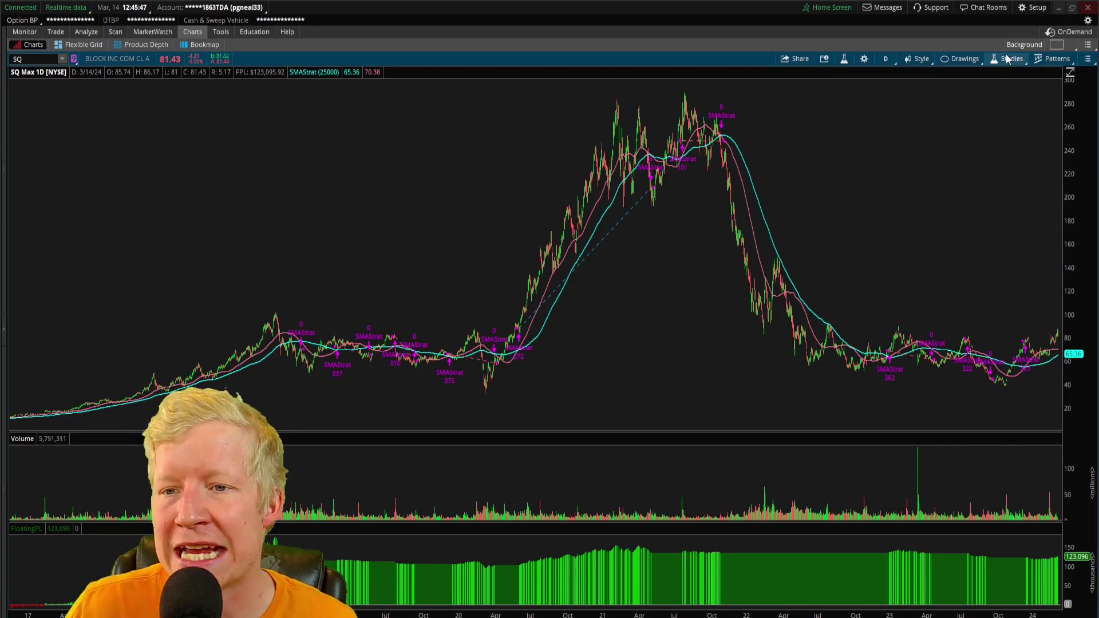
pyautogui.click(1007, 59)
pyautogui.click(970, 91)
pyautogui.click(513, 216)
pyautogui.moveTo(593, 247); pyautogui.dragTo(366, 234)
pyautogui.moveTo(490, 287); pyautogui.dragTo(365, 274)
pyautogui.moveTo(592, 341); pyautogui.dragTo(348, 313)
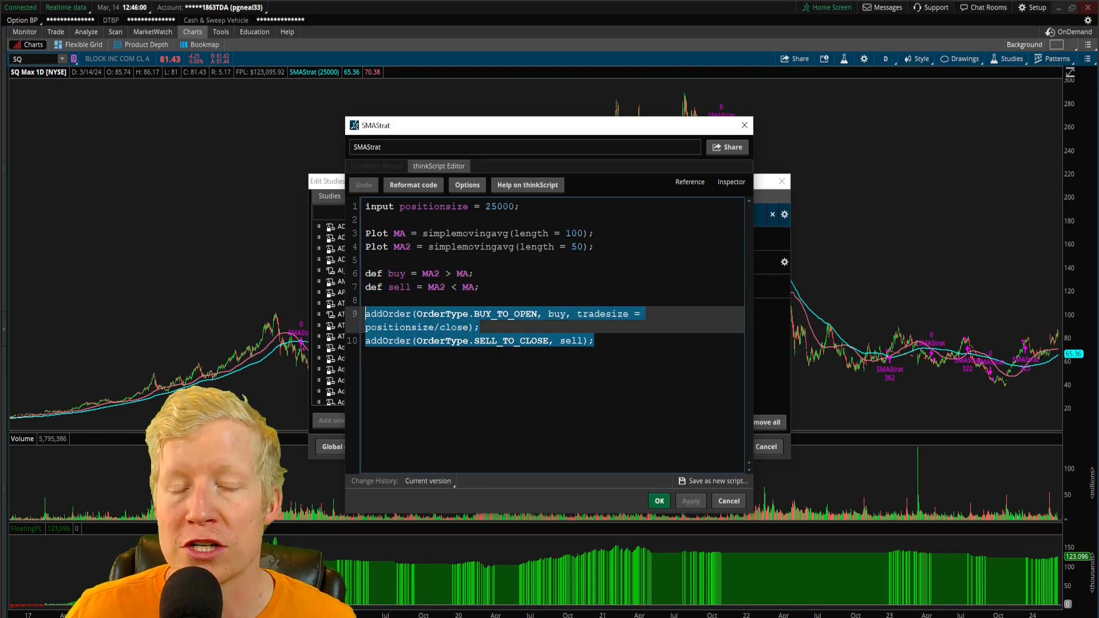
pyautogui.click(728, 501)
pyautogui.click(765, 447)
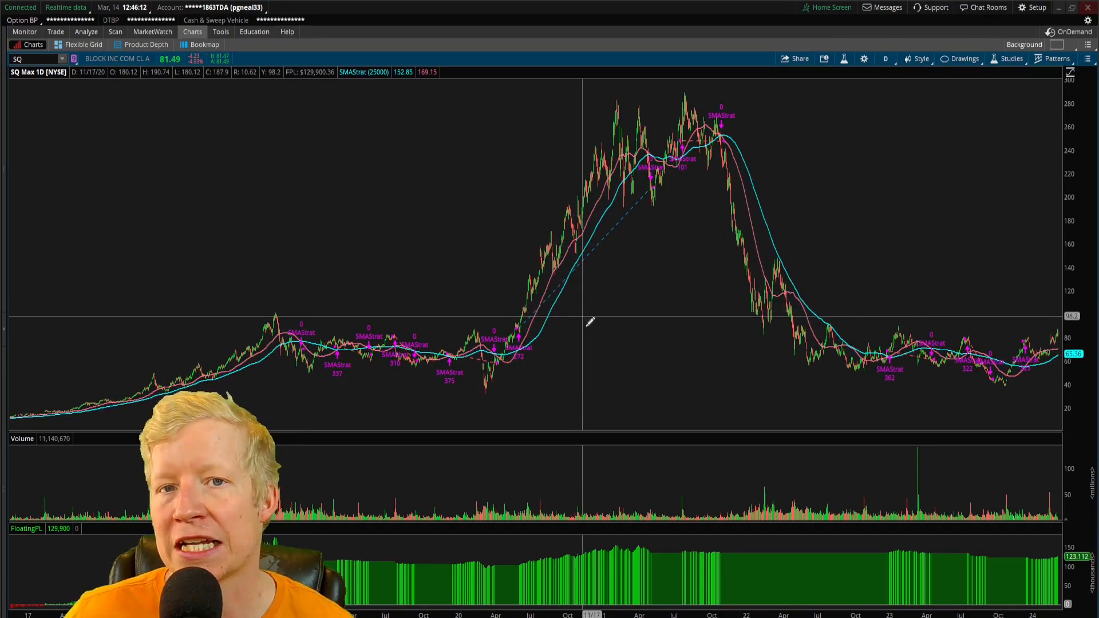
pyautogui.click(998, 61)
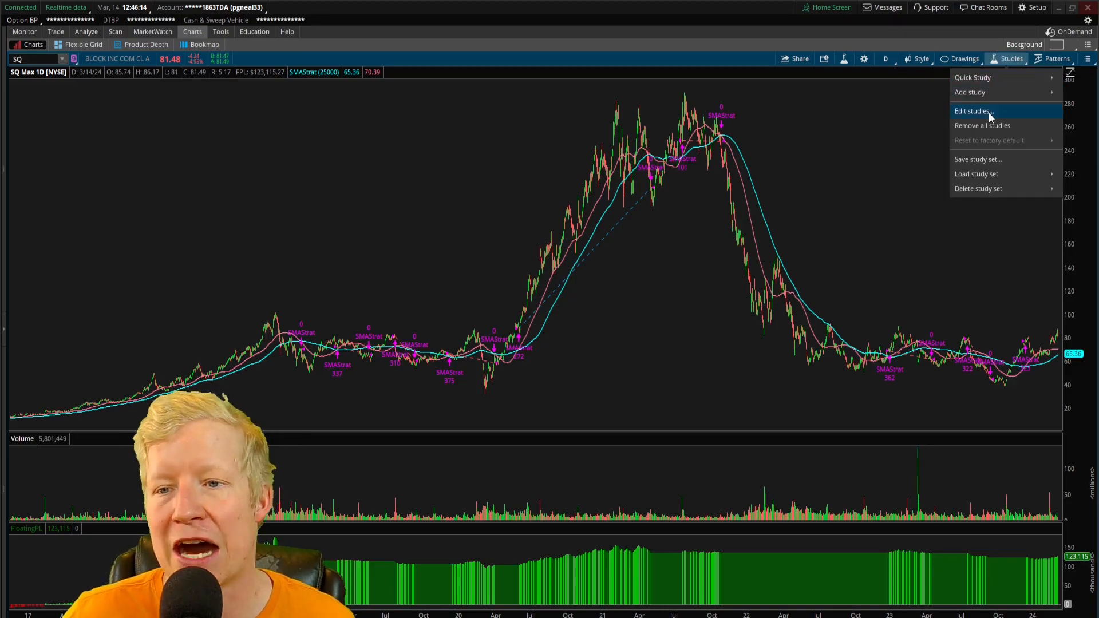
pyautogui.click(989, 113)
pyautogui.click(513, 215)
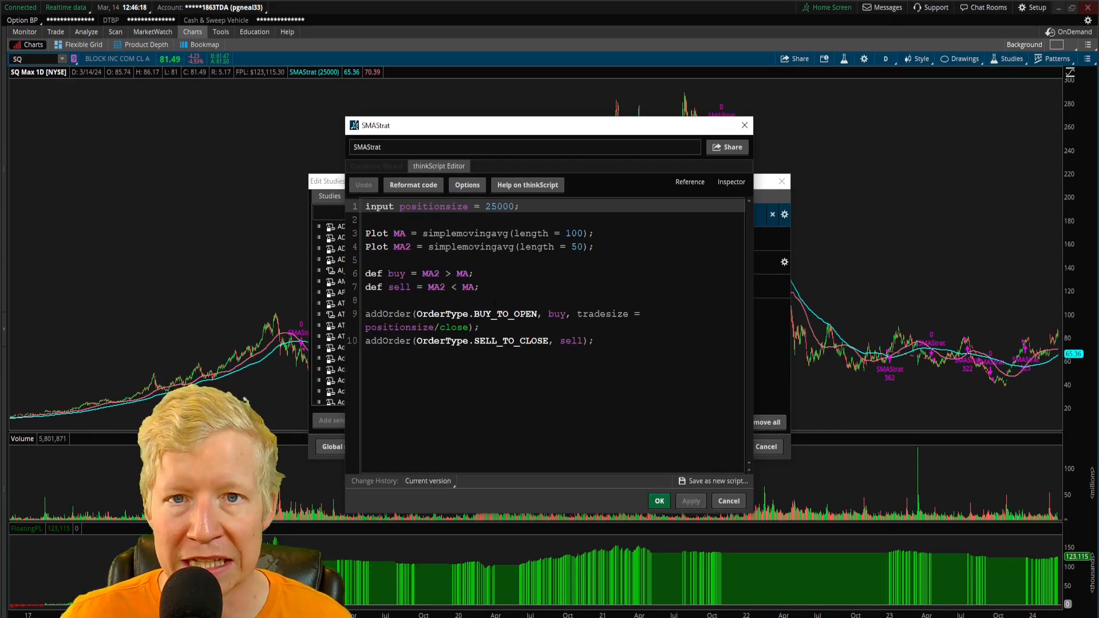
pyautogui.click(661, 498)
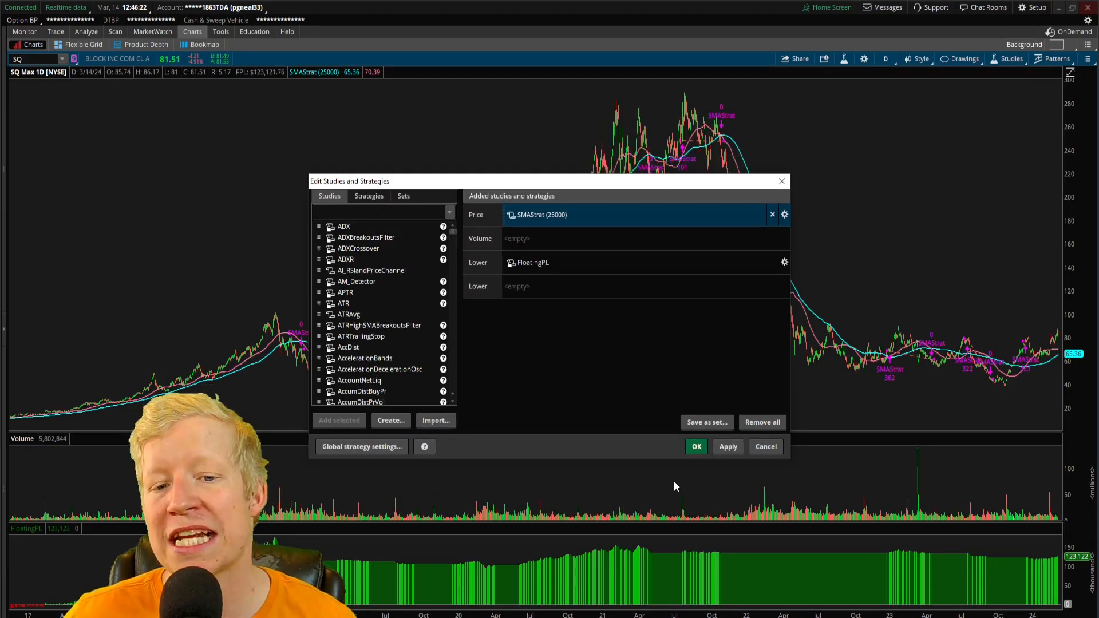
pyautogui.click(692, 446)
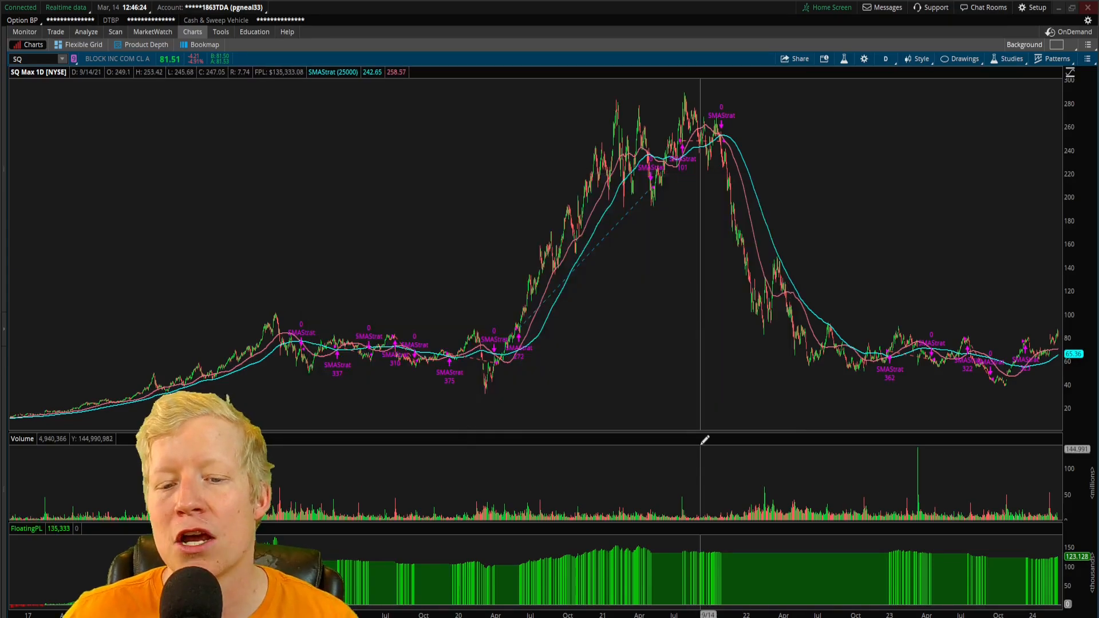